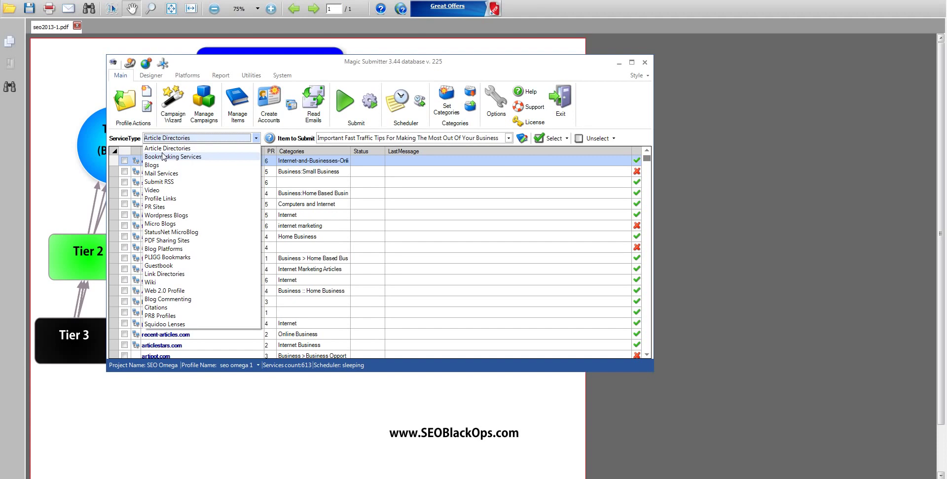
Keep Article Directories as the service type, listing SEO Omega's 613 services
left_click(116, 137)
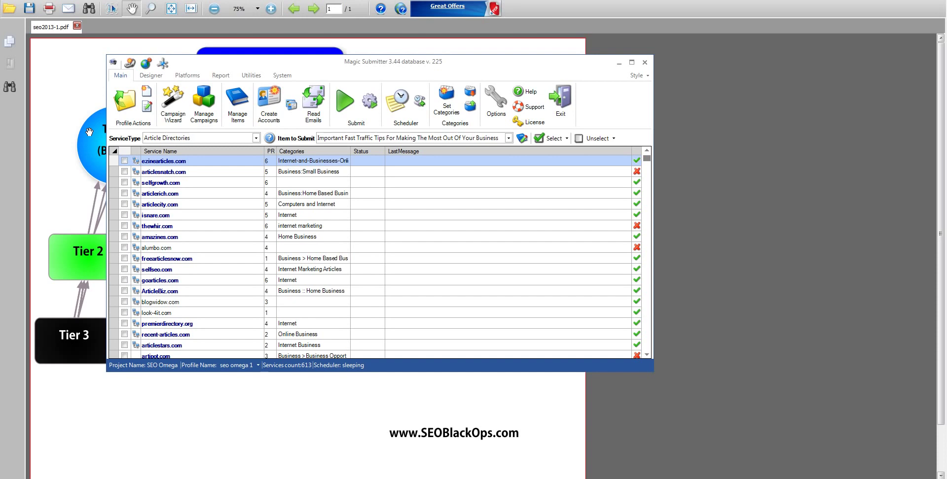
Create a new profile, auto-fill its details, and accept the 'Download pre-created account' mail option
left_click(146, 90)
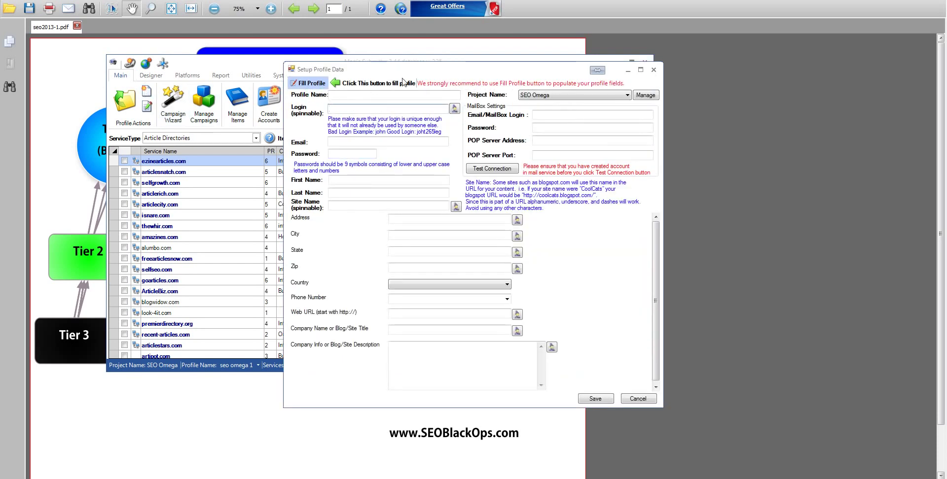
left_click_drag(449, 71, 341, 42)
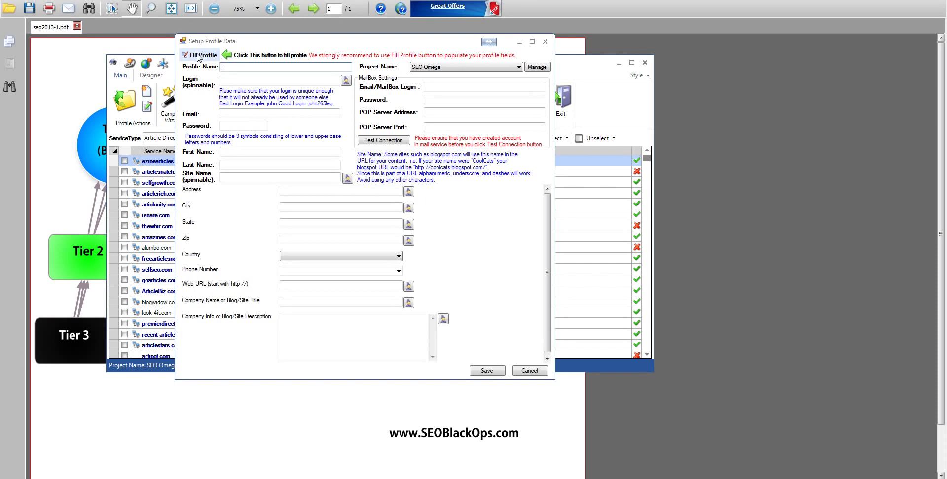
left_click(199, 56)
left_click_drag(412, 192, 338, 161)
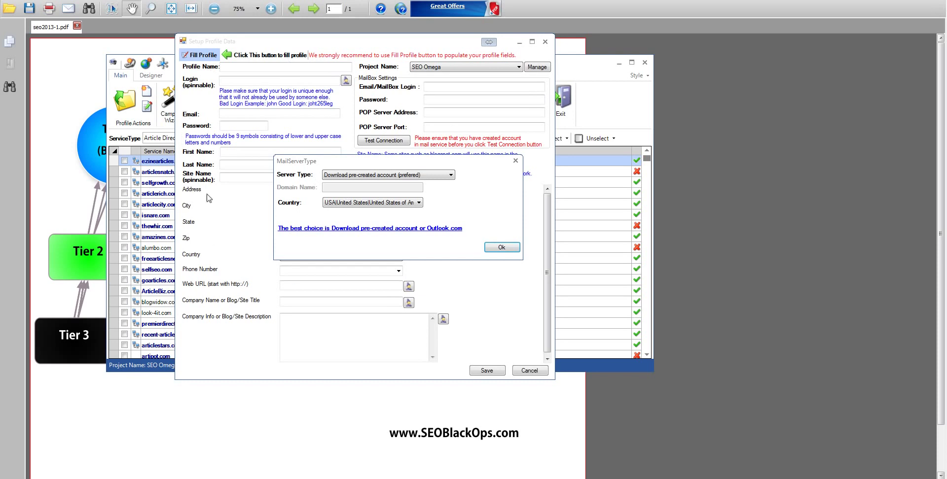
left_click(499, 252)
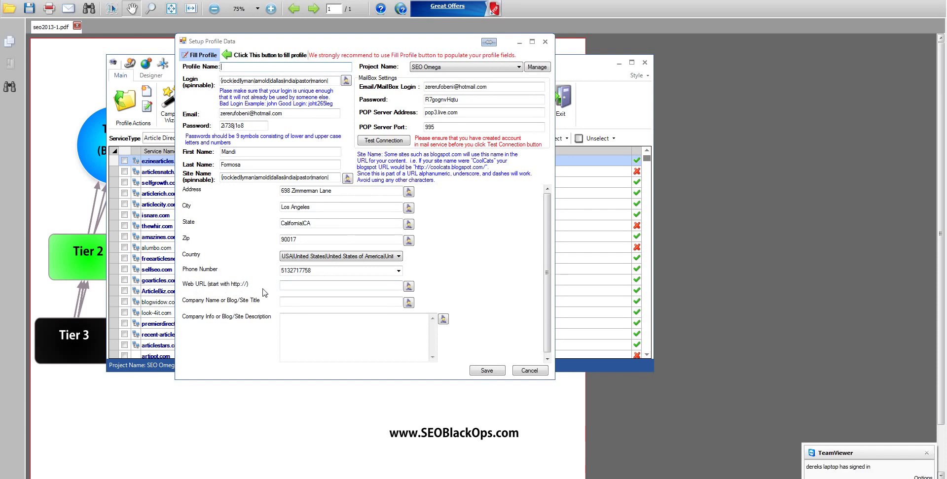
left_click(297, 286)
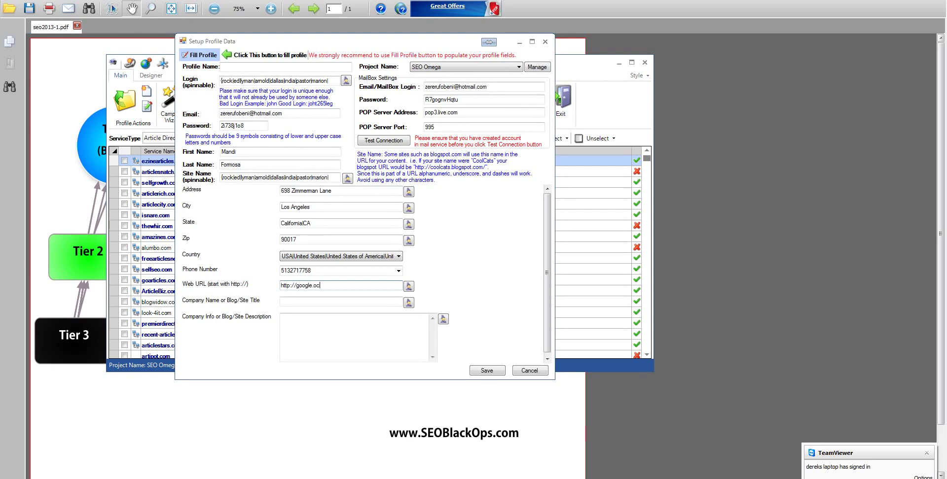
key("BackSpace")
key("BackSpace")
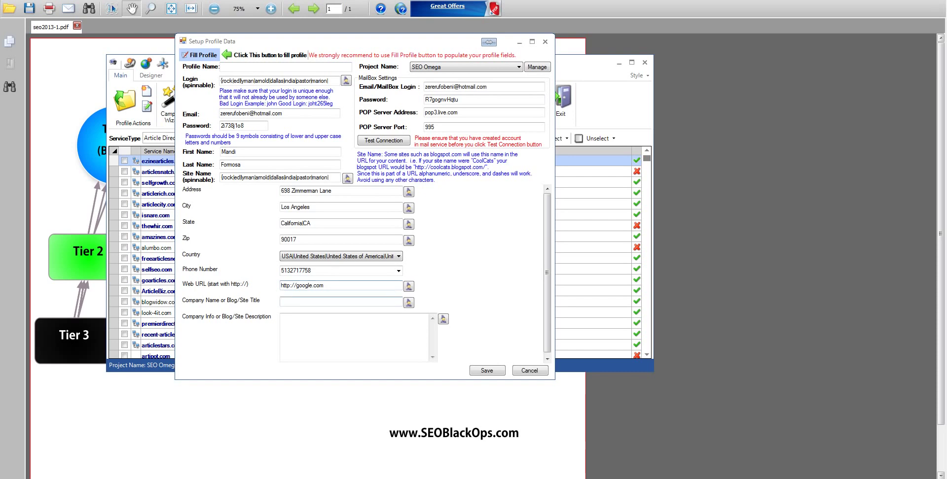
type("Company Name")
key("Tab")
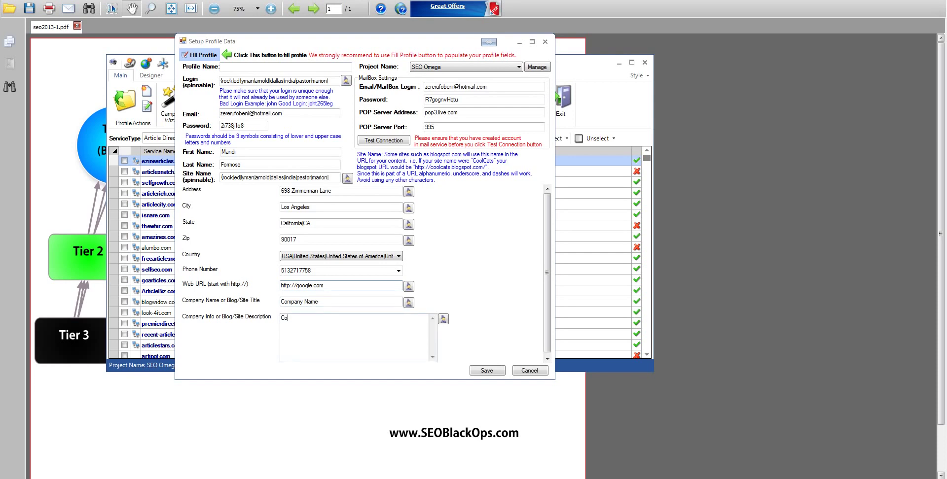
type("Company")
Confirm the mailbox connection succeeds and save the profile
left_click(379, 141)
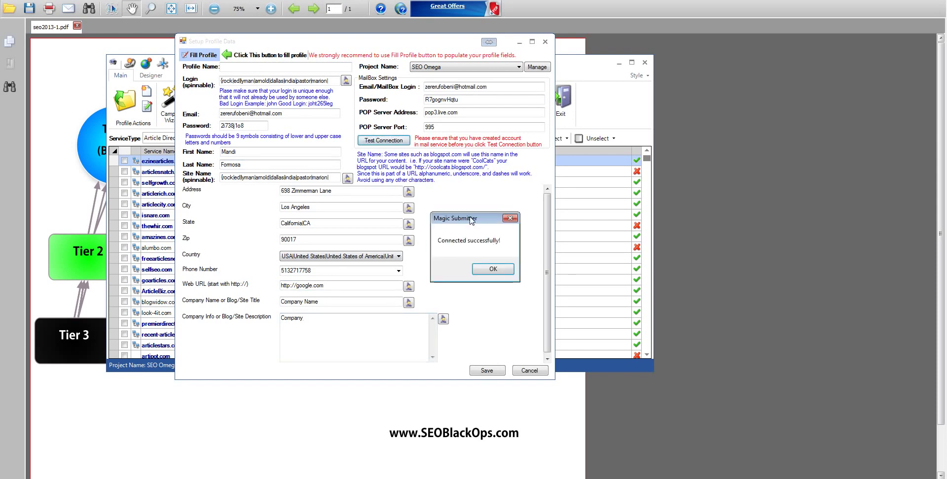
left_click(491, 269)
left_click(487, 371)
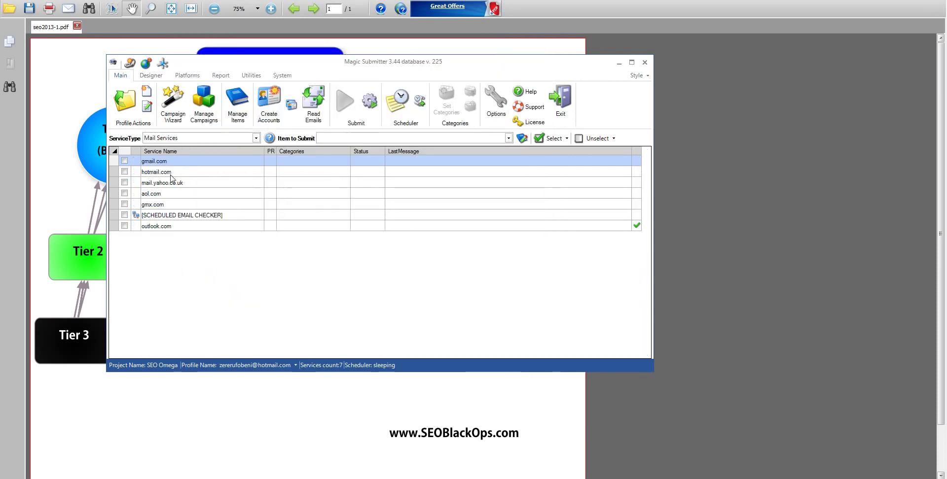
left_click(171, 139)
left_click(168, 148)
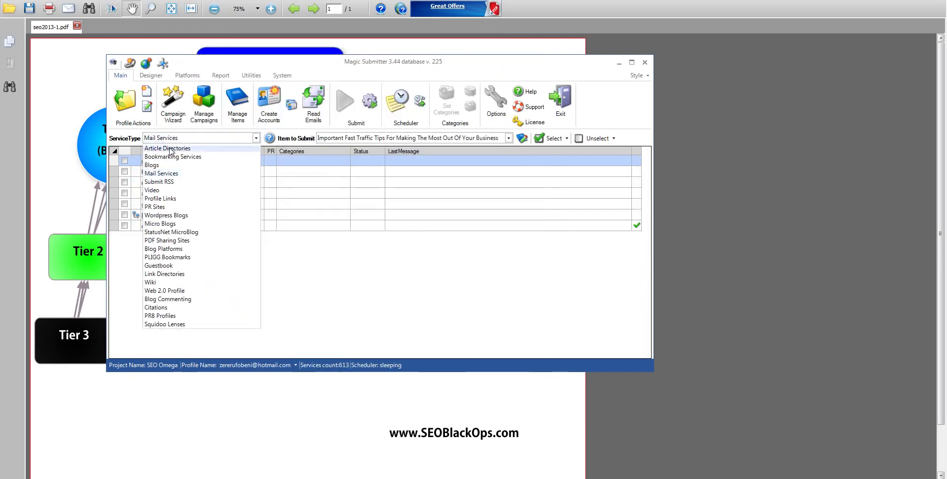
left_click_drag(647, 160, 661, 142)
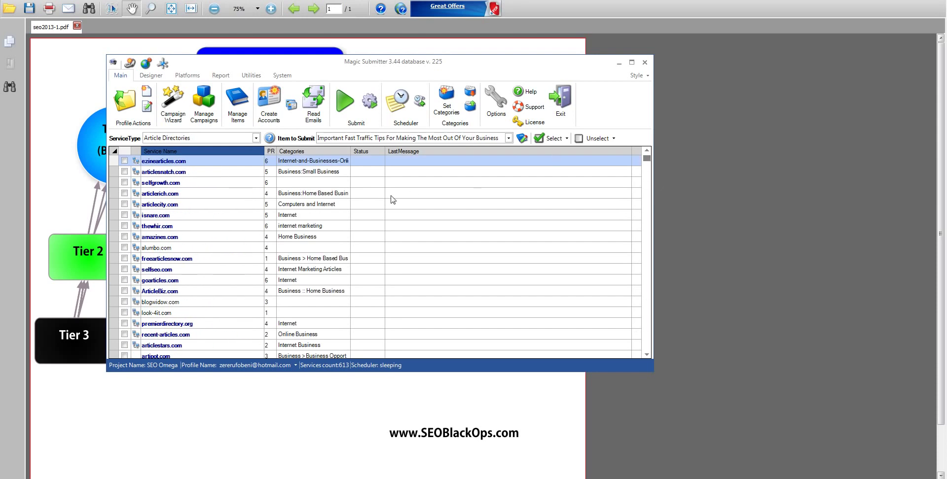
left_click(172, 140)
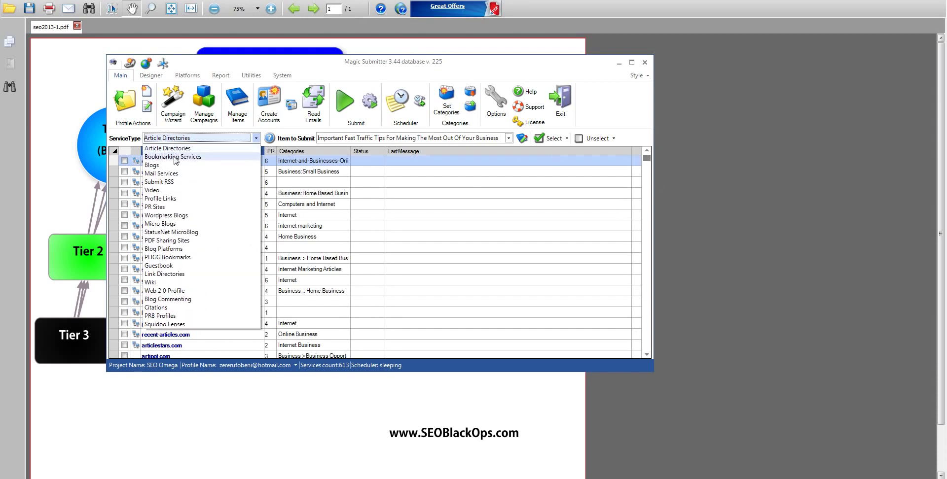
left_click(175, 157)
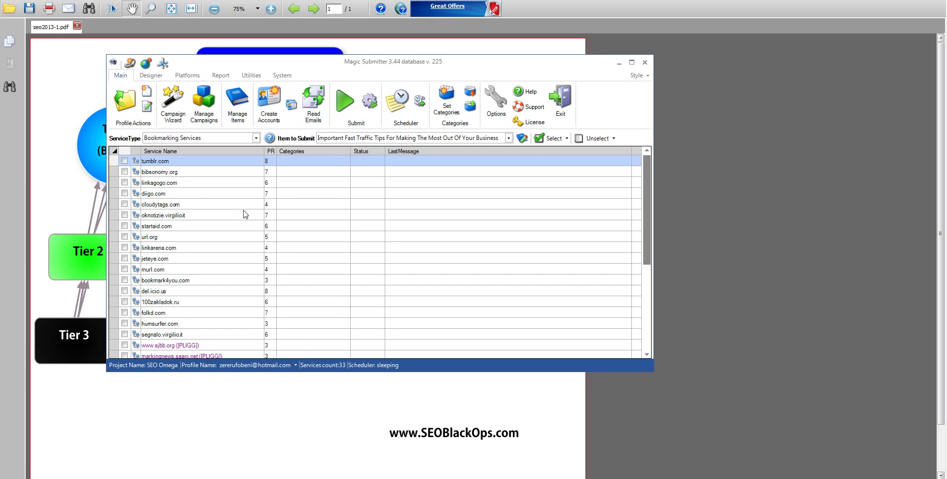
left_click_drag(648, 171, 620, 281)
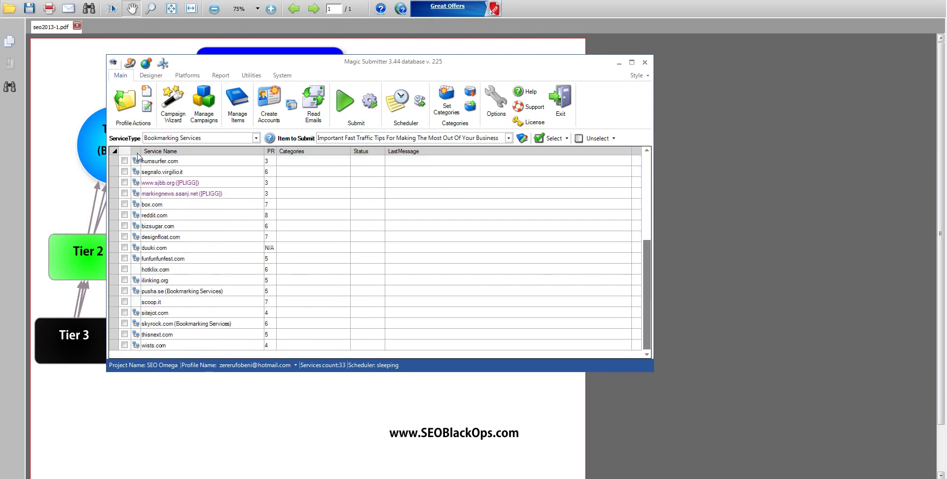
left_click(164, 139)
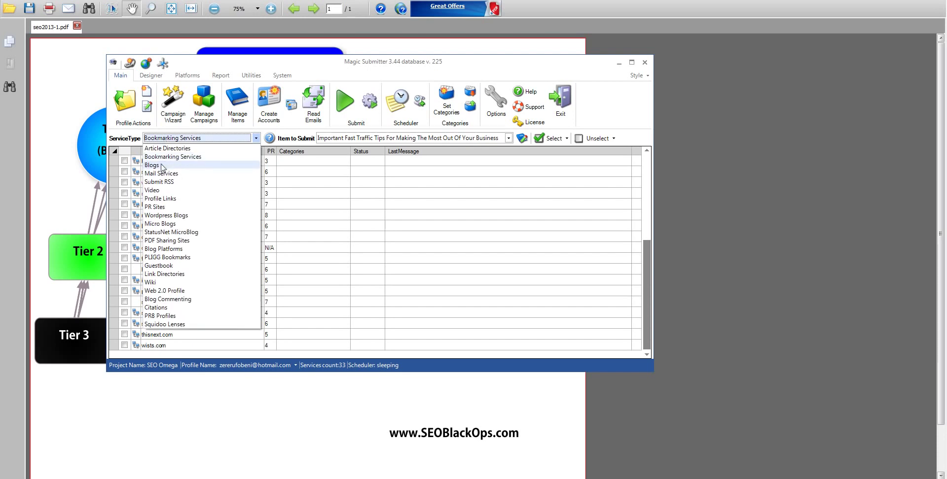
left_click(164, 167)
left_click_drag(646, 173, 676, 165)
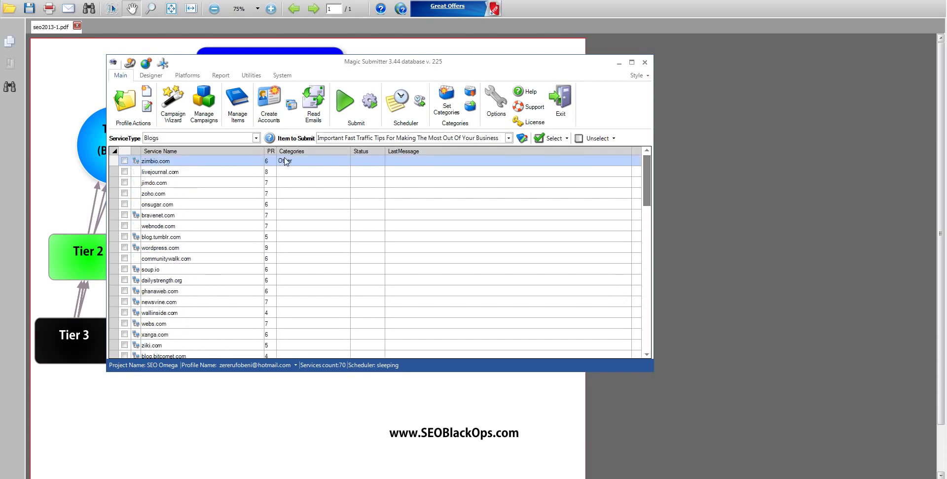
left_click(162, 140)
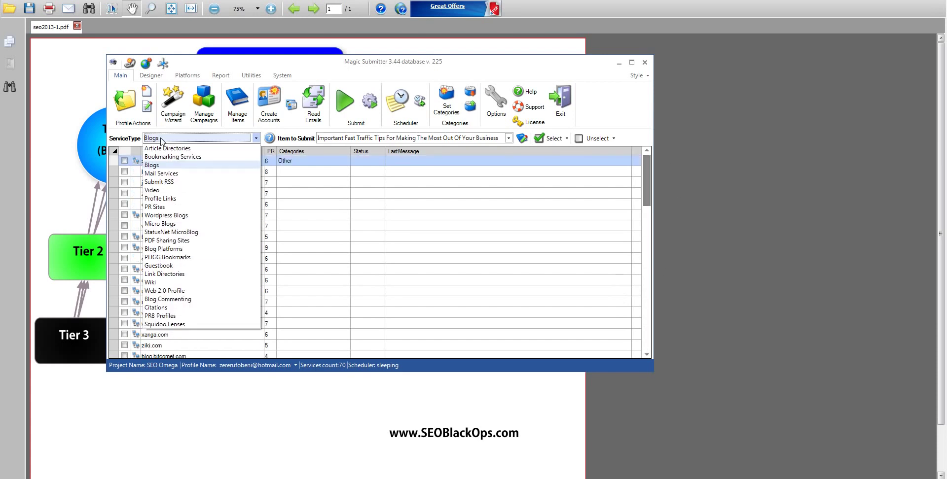
left_click(160, 193)
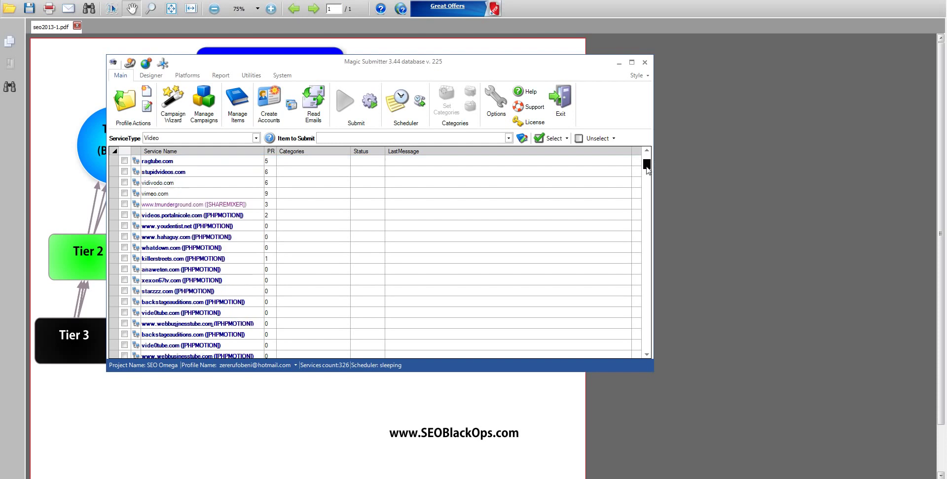
left_click_drag(647, 234, 647, 160)
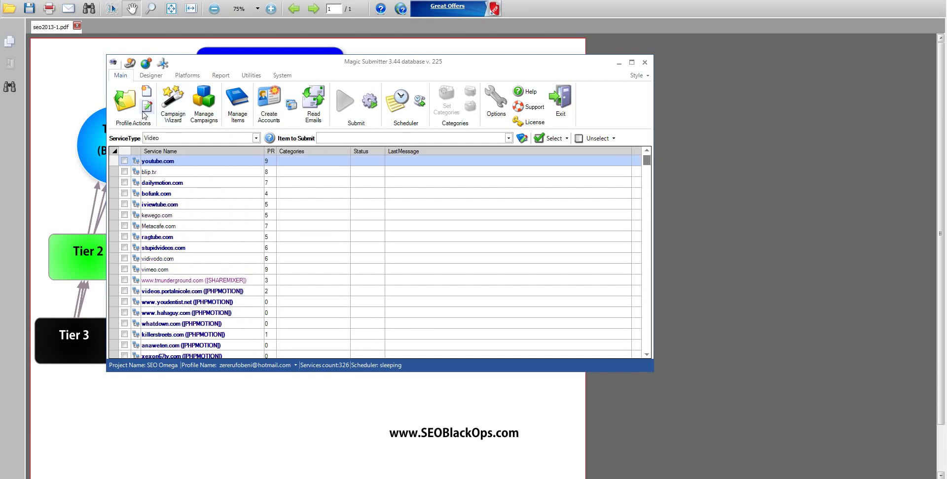
left_click(181, 140)
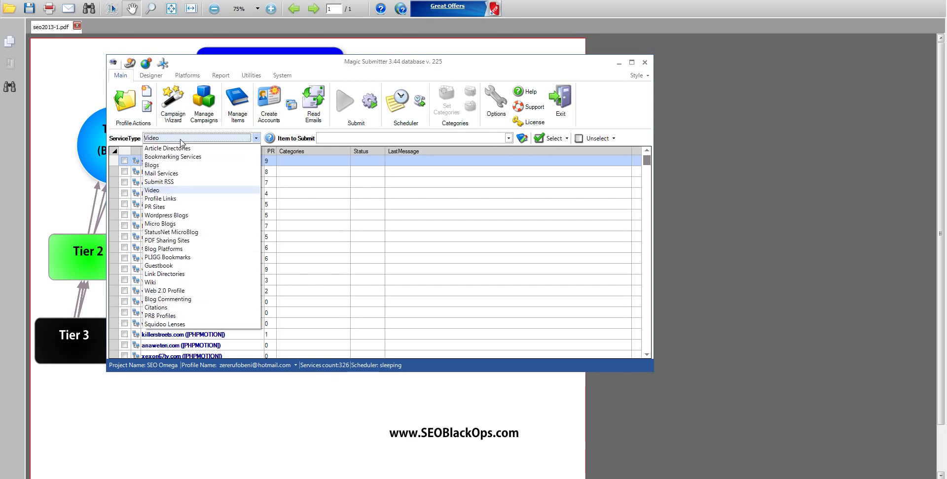
left_click(186, 216)
mouse_move(645, 173)
left_mouse_down()
mouse_move(645, 299)
mouse_move(645, 168)
left_mouse_up()
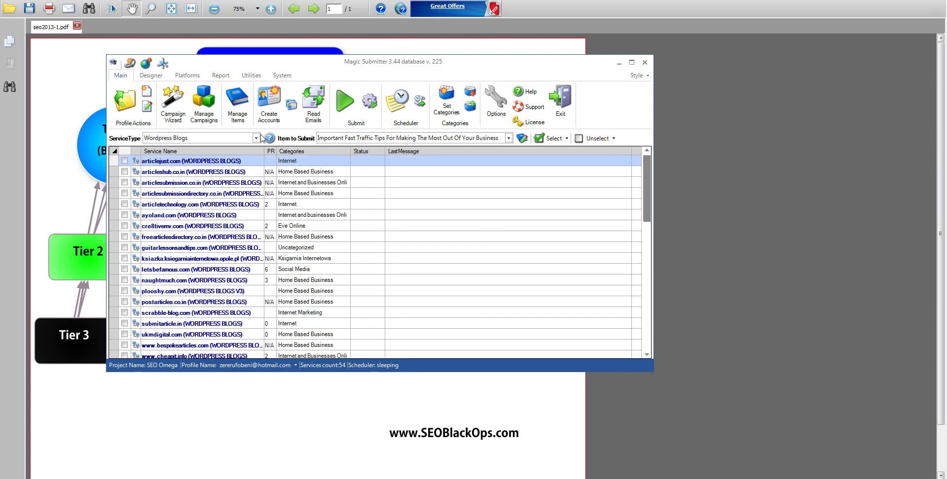
left_click(164, 140)
left_click(165, 149)
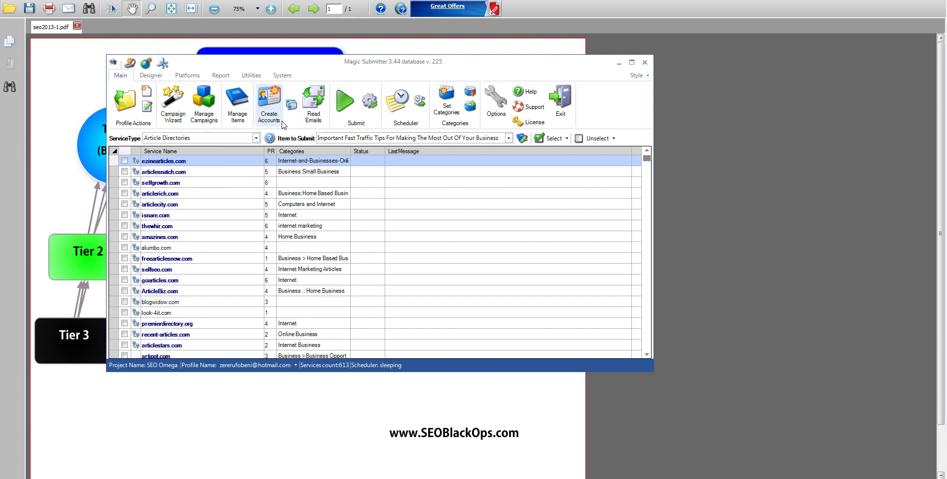
left_click(288, 107)
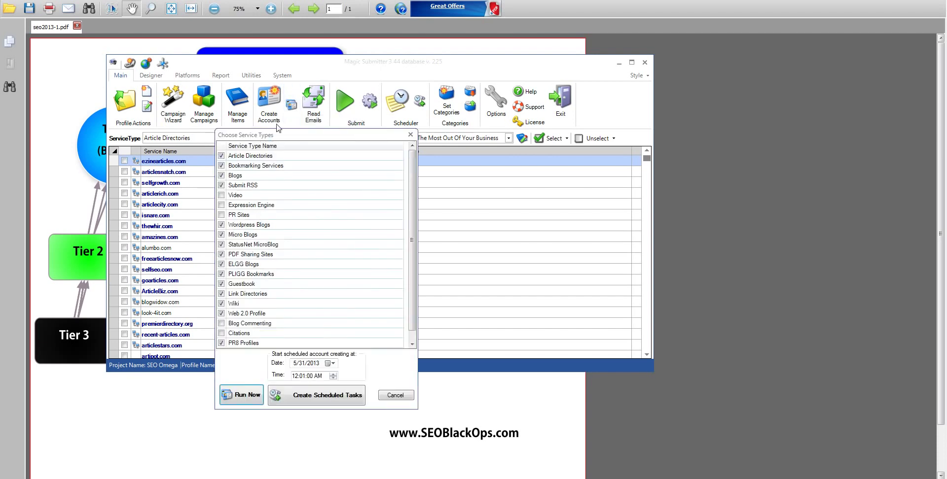
left_click_drag(279, 136, 279, 128)
left_click(221, 187)
left_click(221, 207)
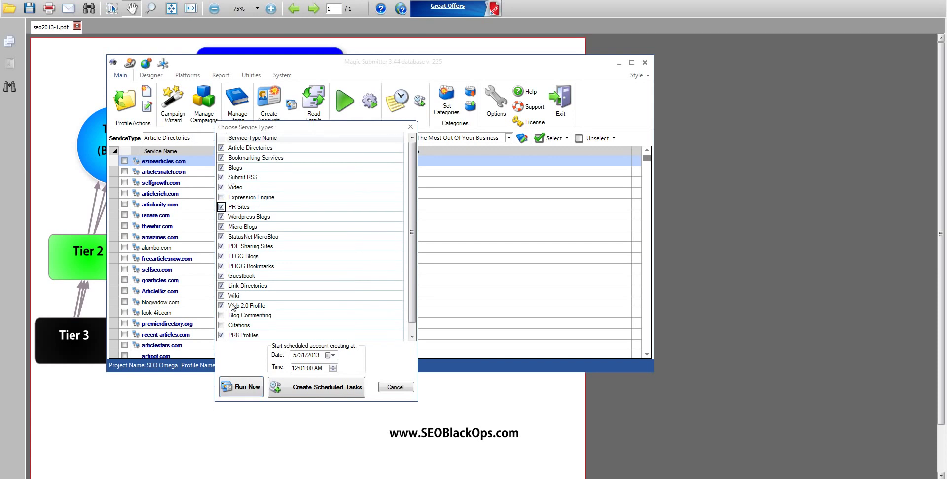
scroll(226, 313, "down", 1)
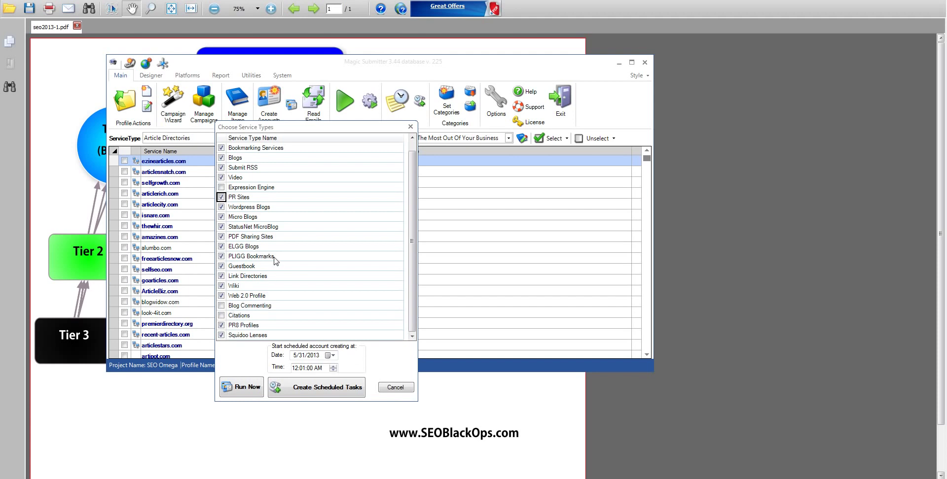
scroll(272, 260, "up", 1)
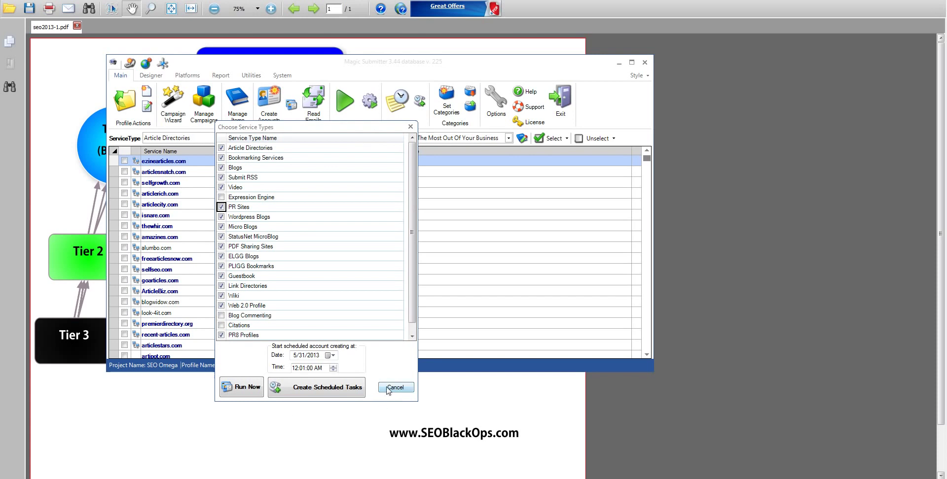
left_click(392, 388)
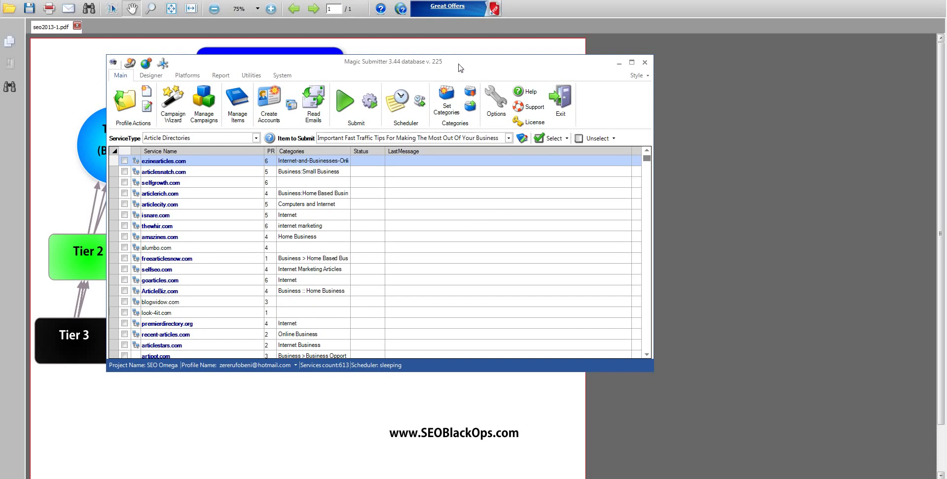
Shift the main window around to study the tier diagram, then launch the Campaign Wizard
left_click_drag(459, 67, 470, 55)
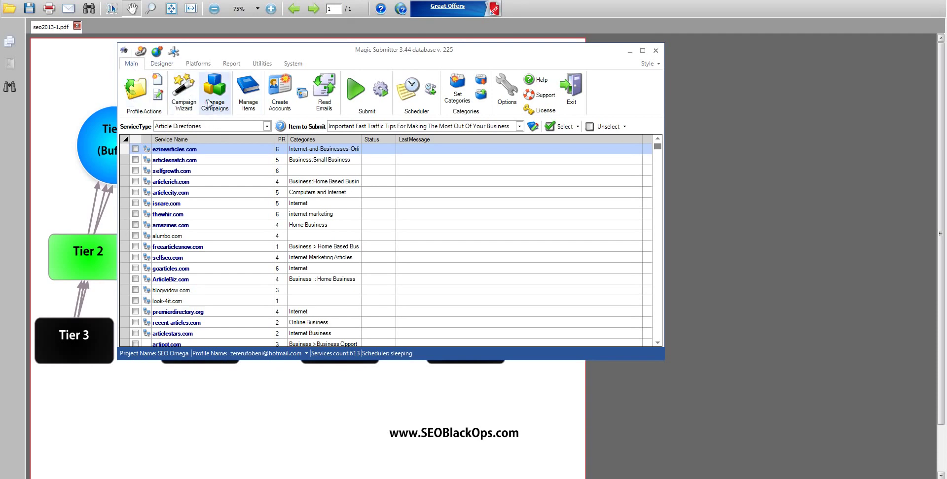
left_click_drag(209, 50, 361, 51)
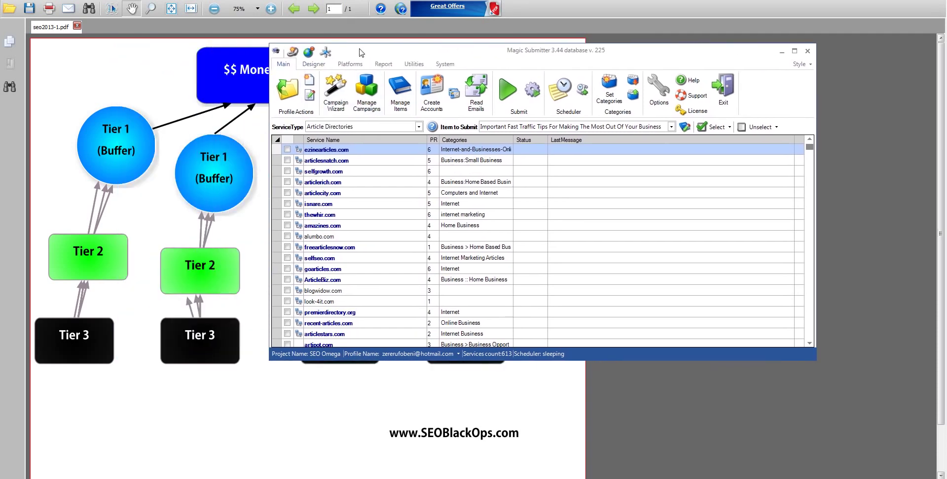
left_click_drag(455, 50, 690, 73)
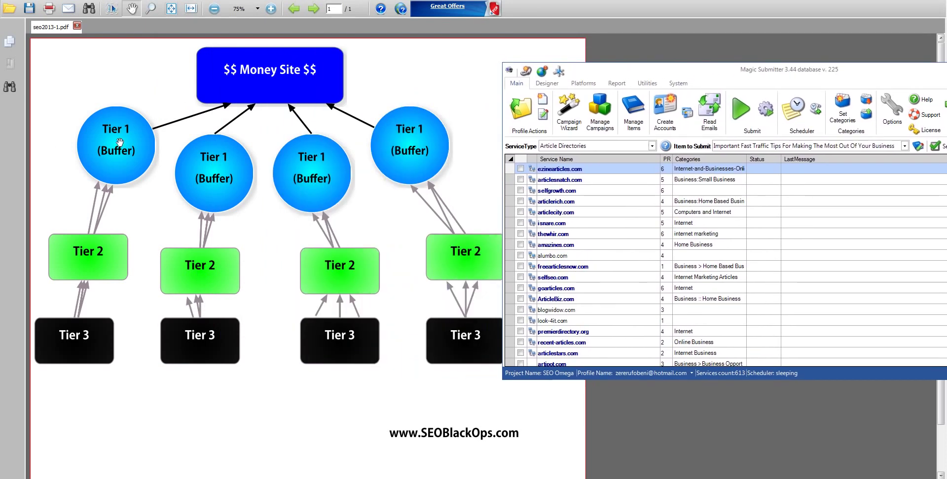
left_click_drag(729, 74, 404, 60)
left_click_drag(273, 55, 612, 171)
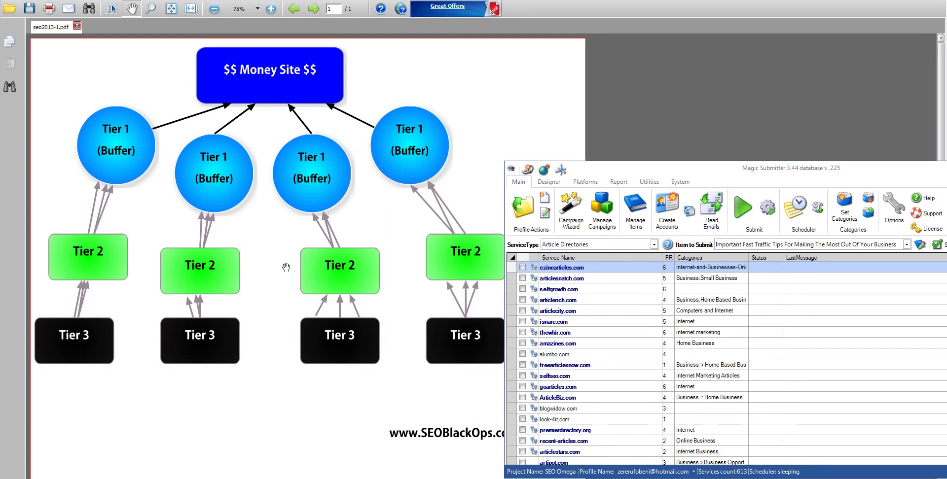
left_click_drag(641, 166, 677, 101)
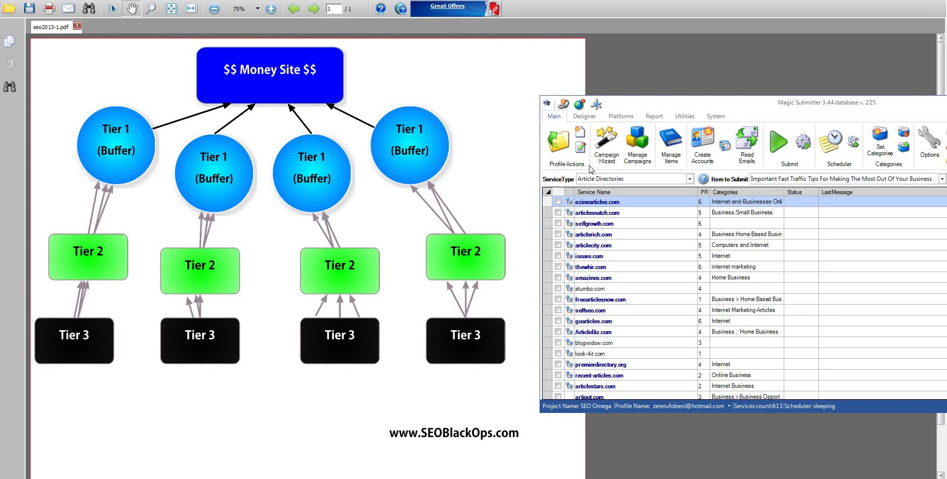
left_click_drag(729, 103, 442, 93)
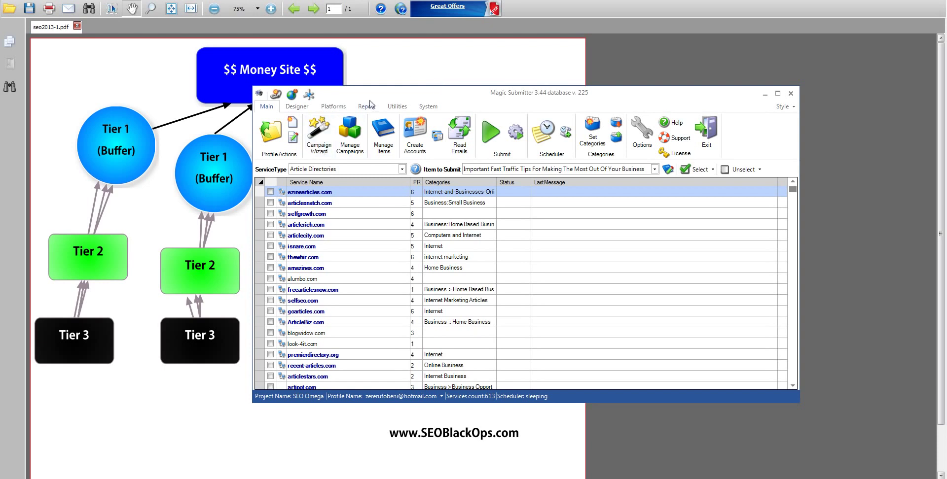
left_click_drag(450, 95, 420, 93)
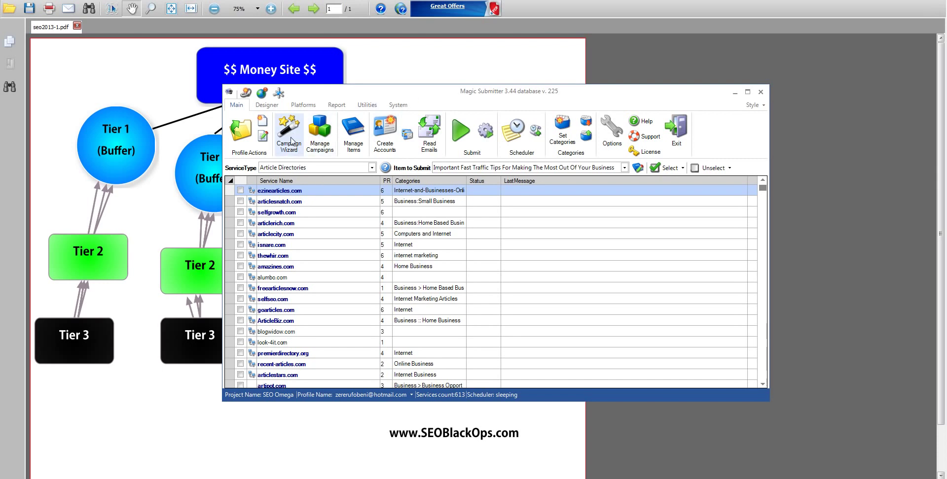
left_click(292, 144)
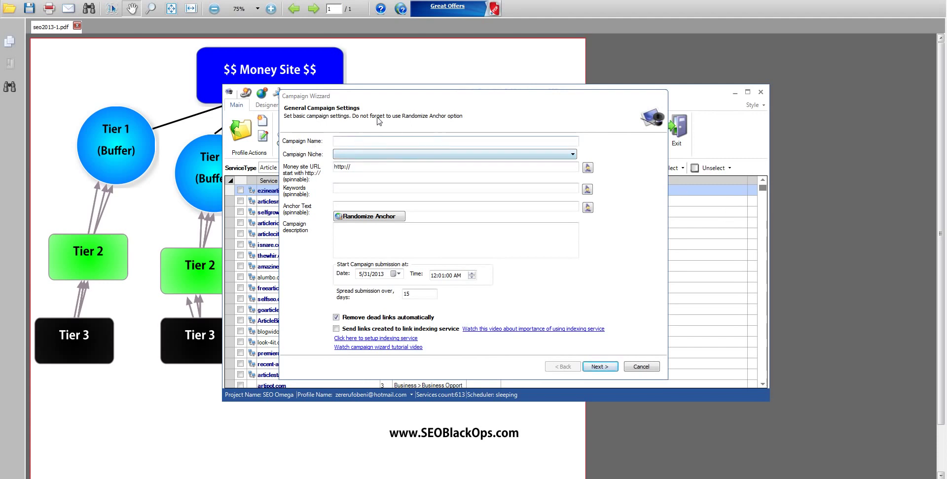
left_click(351, 141)
type("te")
left_click(360, 155)
left_click(370, 165)
left_click(370, 166)
type("te")
Use 'test' for keywords, anchor and description, spread submissions over 10 days, and continue
key("Tab")
type("test")
key("Tab")
type("test")
key("Tab")
type("te")
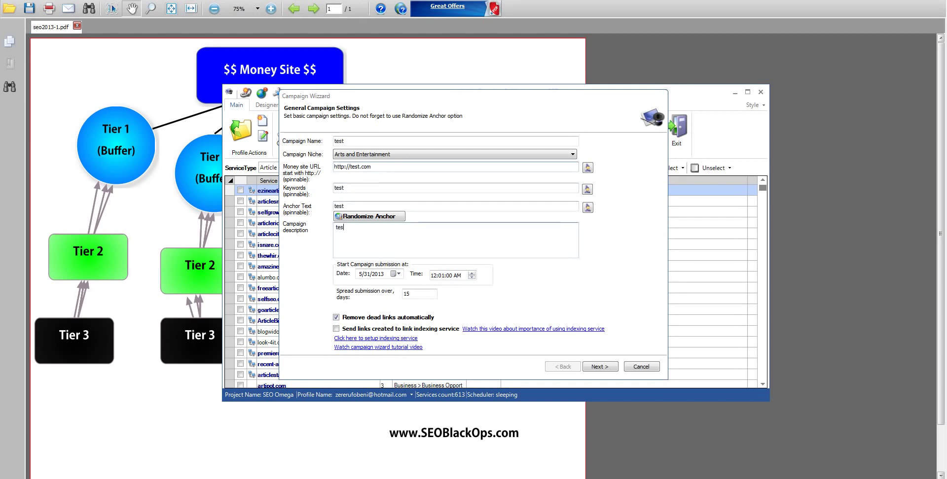
left_click_drag(508, 101, 482, 90)
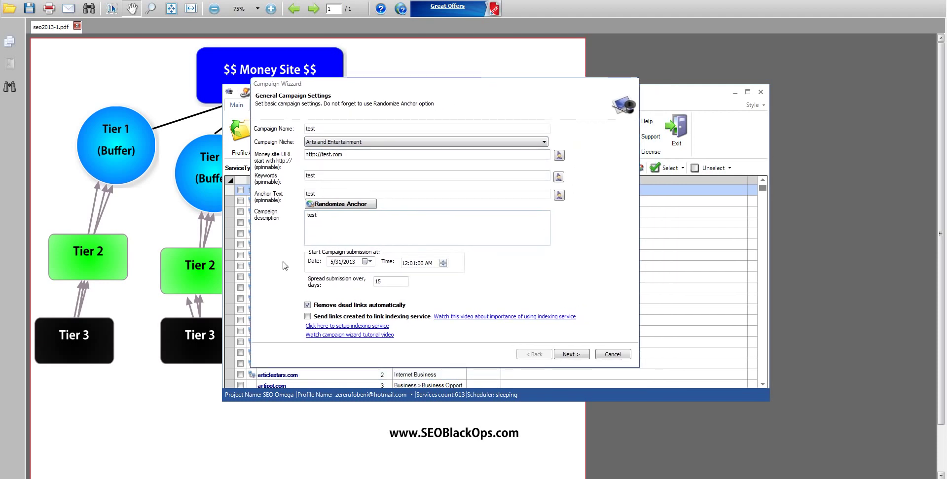
left_click(380, 284)
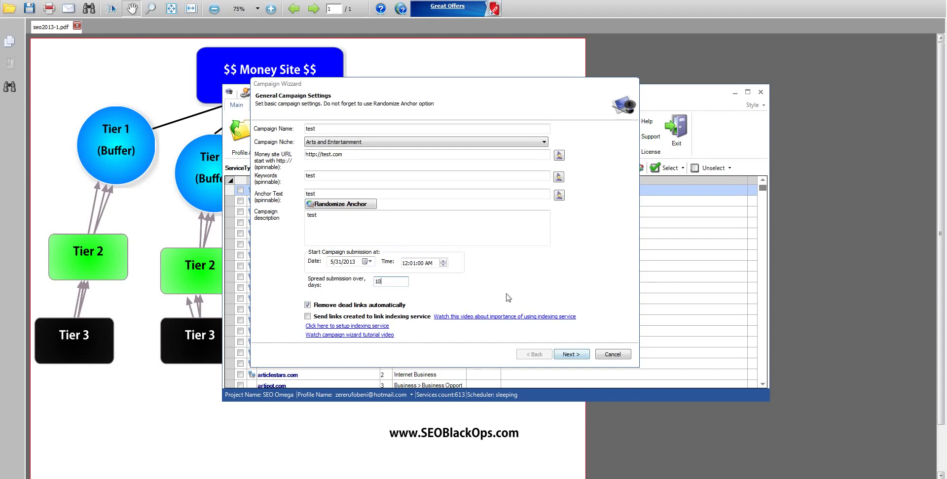
left_click(572, 354)
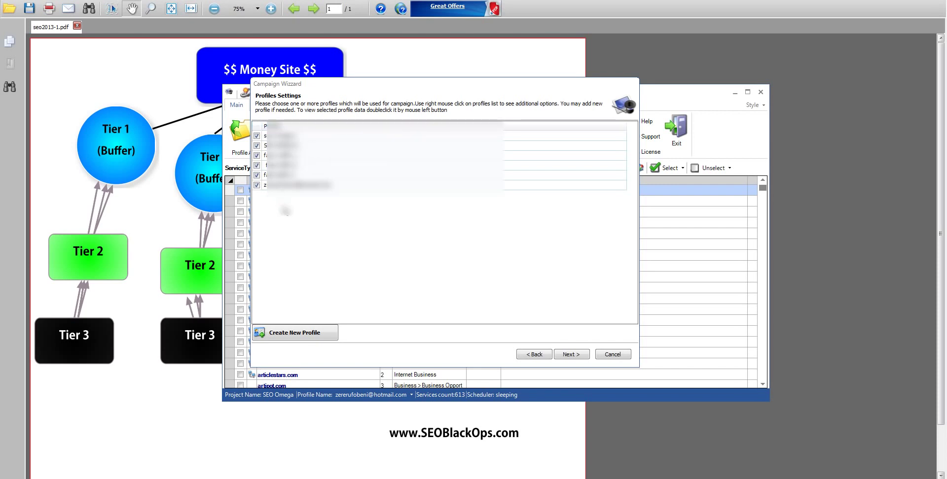
Keep all six profiles ticked and advance to Template Settings
left_click_drag(352, 88, 346, 103)
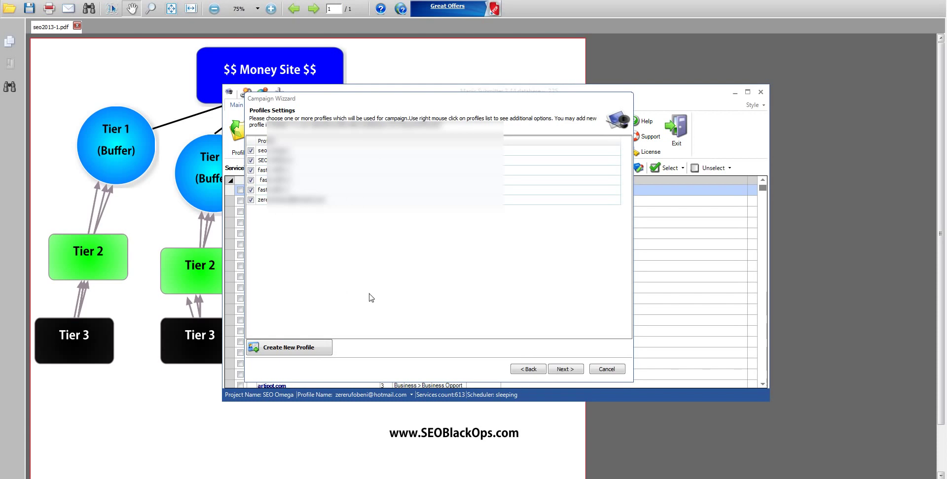
left_click(566, 369)
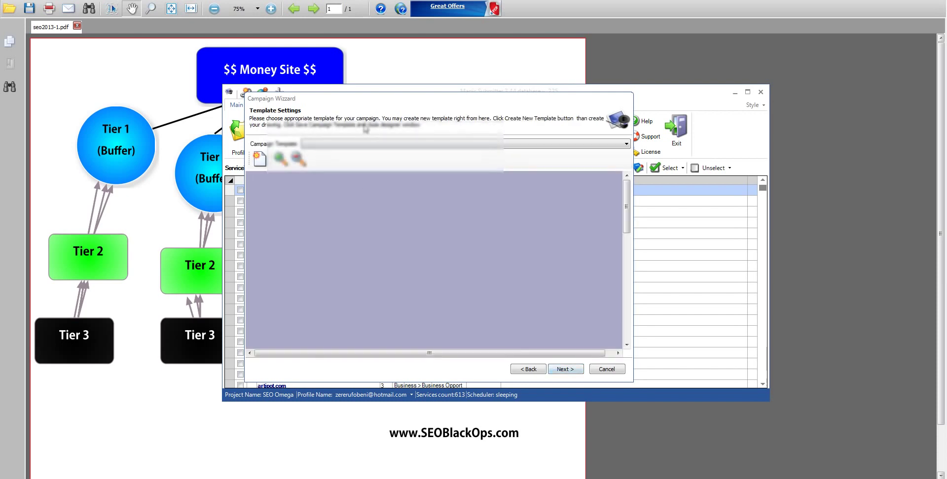
Check the diagram behind the wizard, then choose 2013 Campaign #11 as the campaign template
left_click_drag(381, 99, 476, 100)
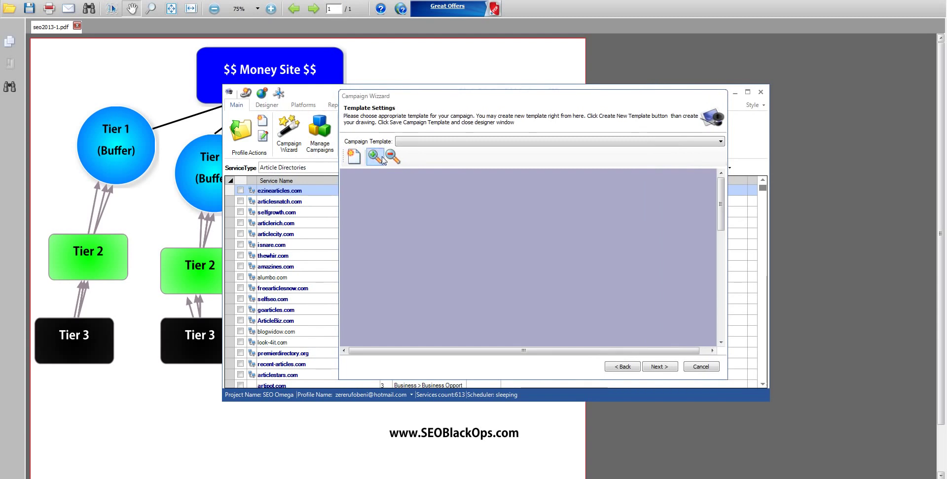
left_click(192, 113)
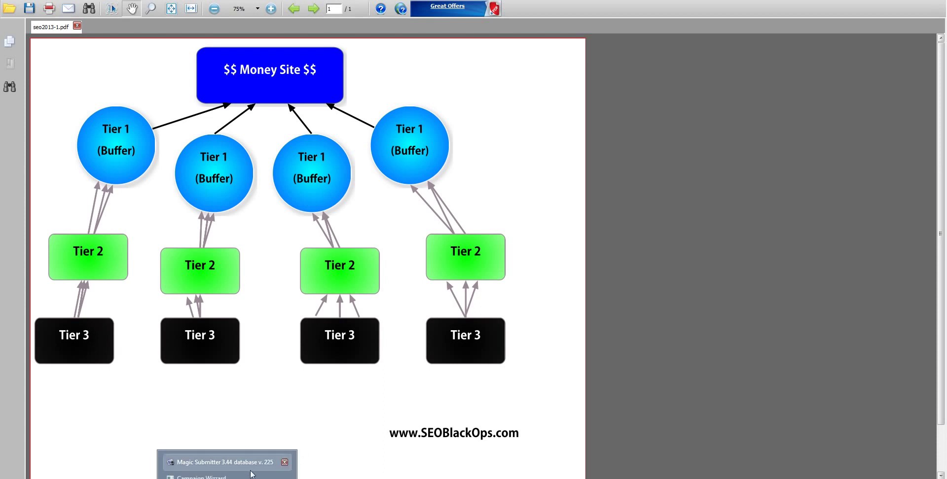
left_click(227, 466)
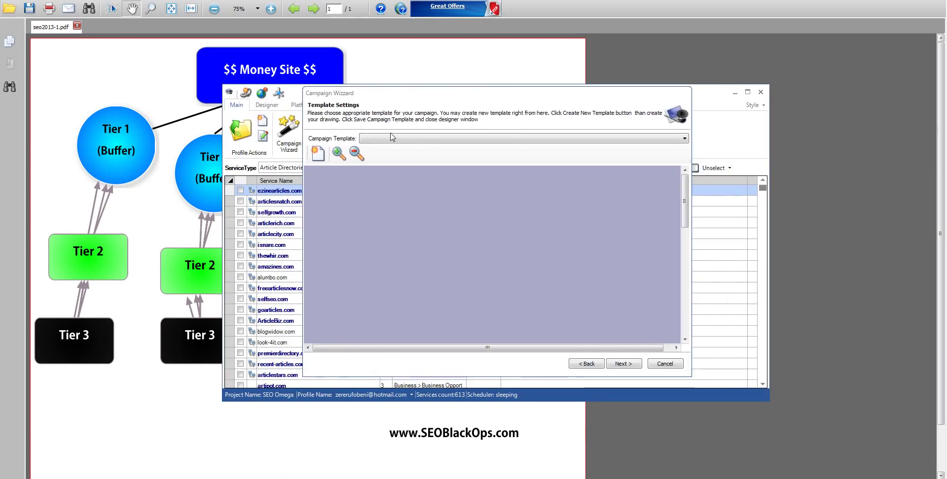
left_click(464, 140)
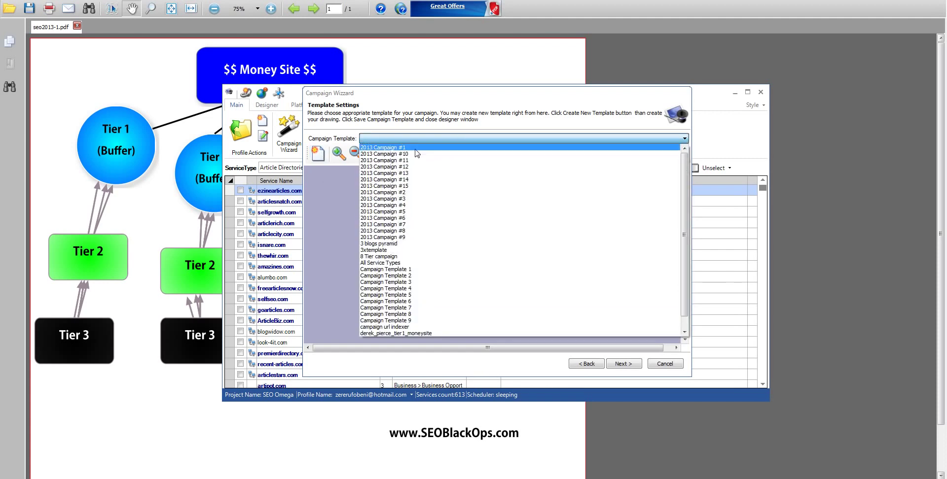
left_click(420, 148)
left_click(439, 140)
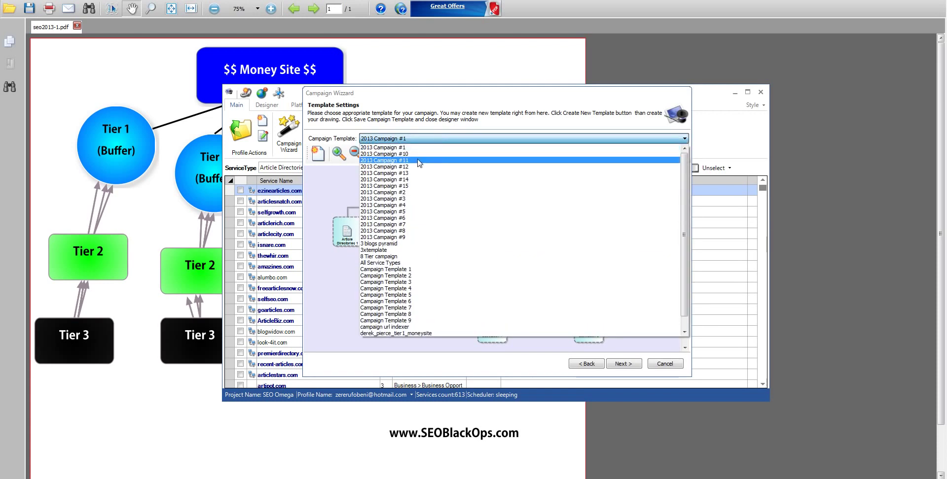
left_click(417, 159)
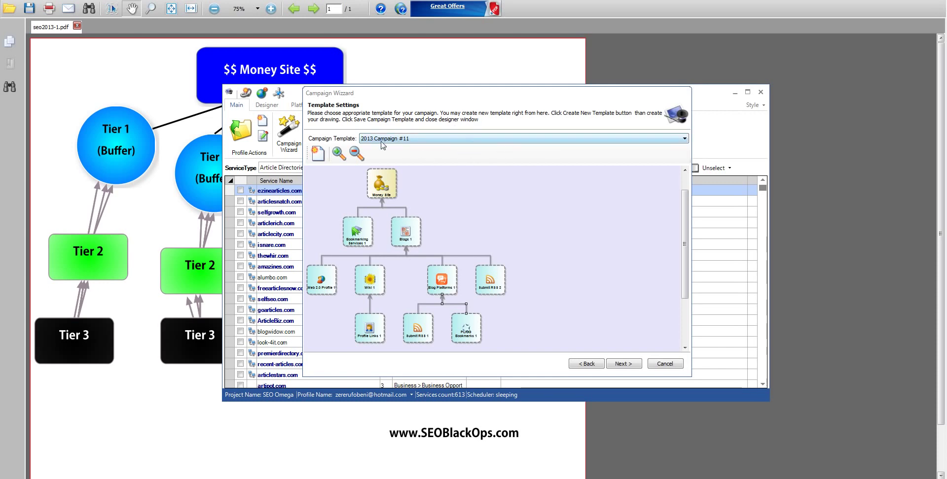
Start a new template with Article Directories, Blogs, Wordpress Blogs and Bookmarking Services nodes
left_click(318, 155)
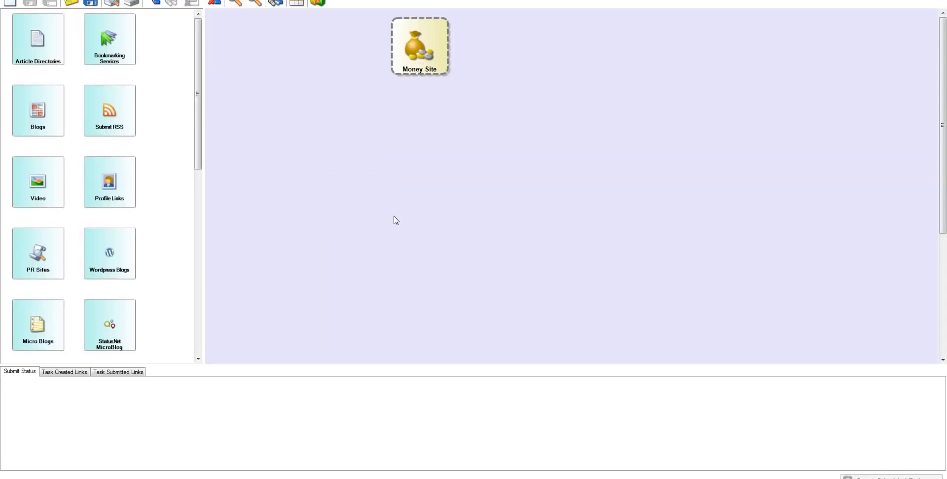
left_click_drag(35, 39, 313, 143)
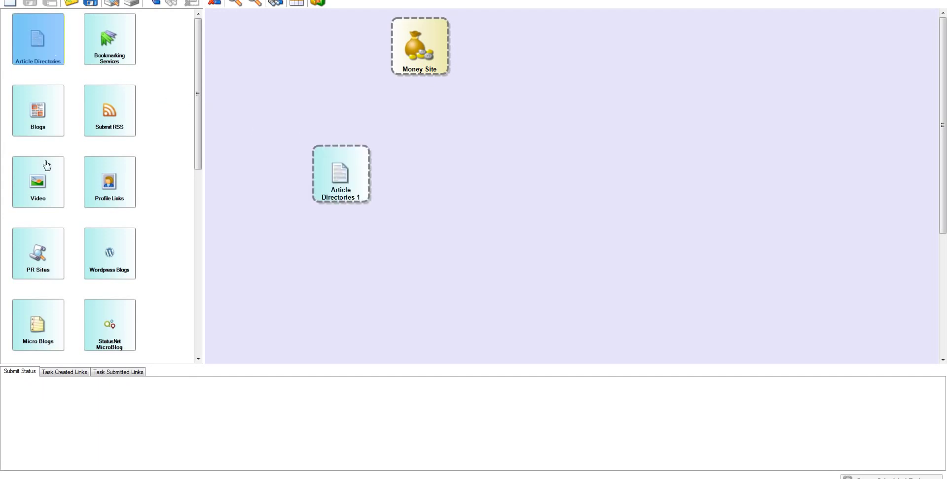
left_click_drag(35, 116, 416, 157)
left_click_drag(125, 263, 547, 171)
left_click_drag(195, 166, 189, 226)
left_click_drag(196, 194, 194, 277)
left_click_drag(194, 230, 192, 131)
left_click_drag(107, 49, 558, 129)
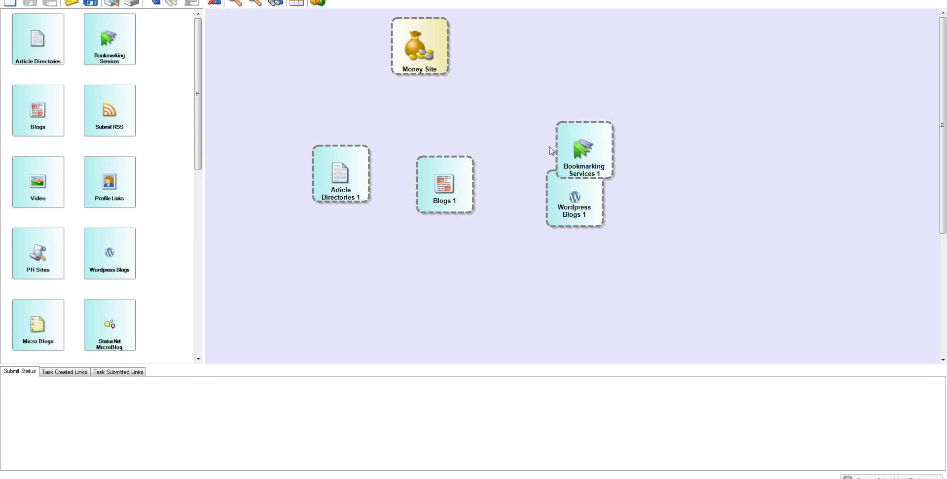
Link Article Directories 1, Blogs 1 and Wordpress Blogs 1 to the Money Site
left_click_drag(582, 142, 654, 172)
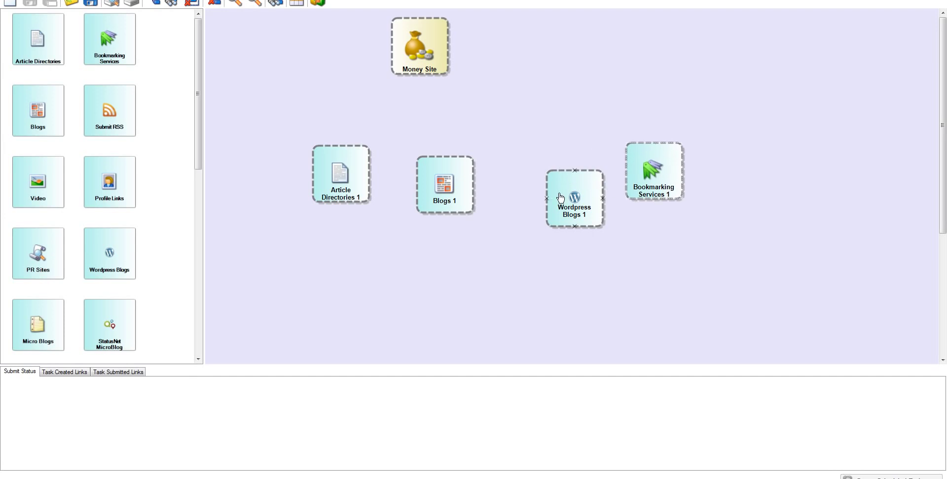
left_click_drag(561, 198, 538, 177)
left_click_drag(338, 154, 393, 47)
left_click_drag(436, 173, 432, 75)
left_click_drag(446, 159, 420, 75)
left_click_drag(552, 152, 448, 46)
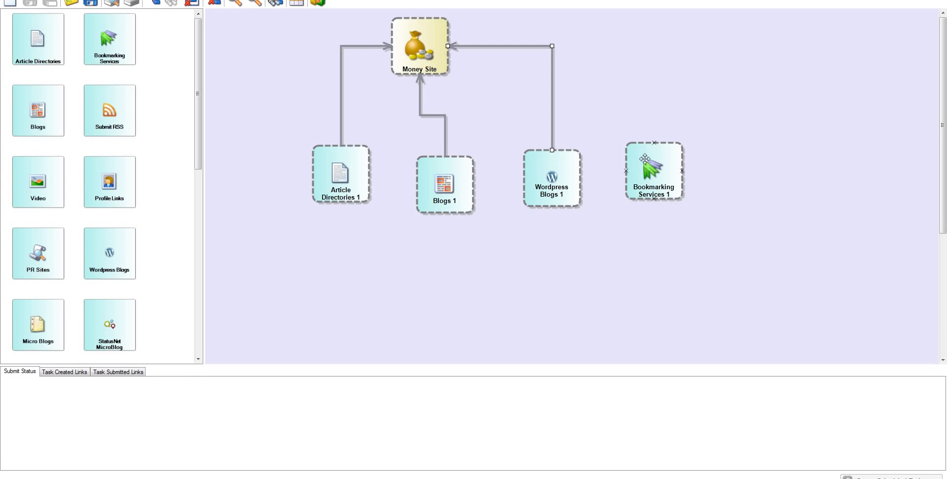
left_click_drag(648, 158, 341, 201)
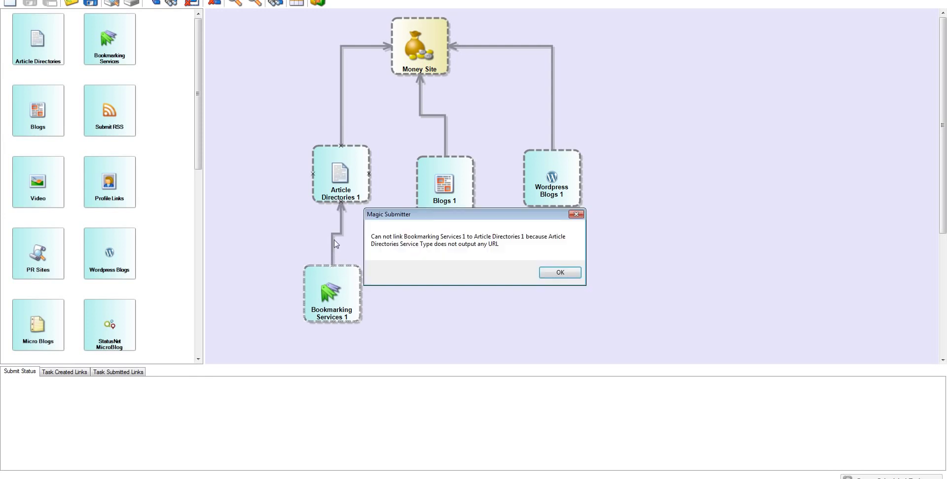
Set Bookmarking Services 1 under Blogs 1 and add a second Bookmarking Services node for Wordpress Blogs 1
left_click(557, 273)
left_click_drag(324, 284, 446, 214)
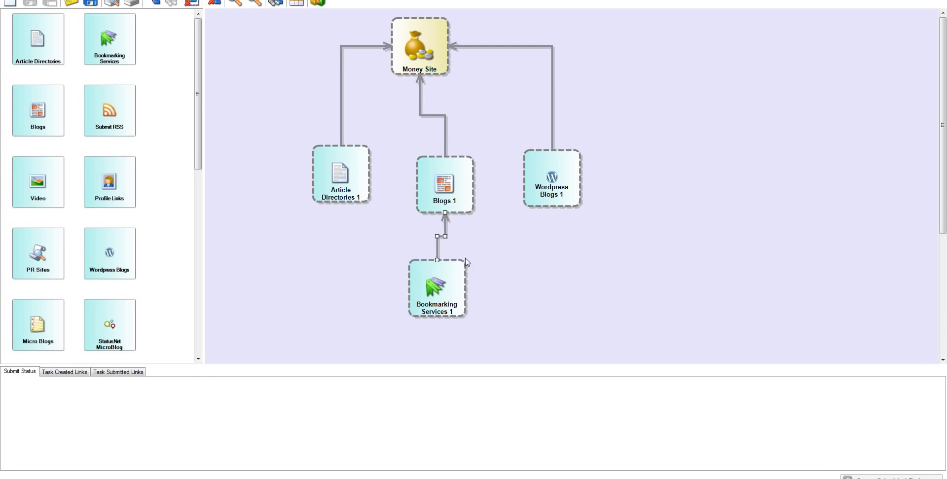
left_click_drag(465, 288, 541, 205)
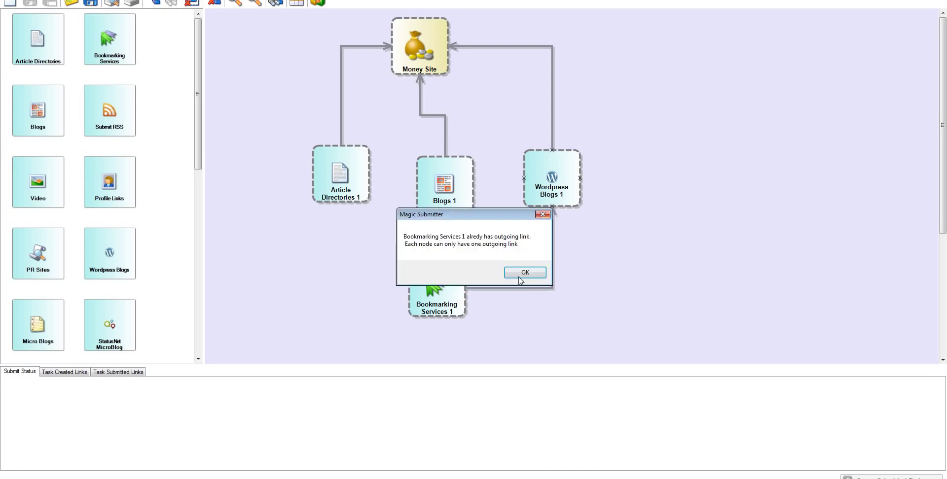
left_click(524, 273)
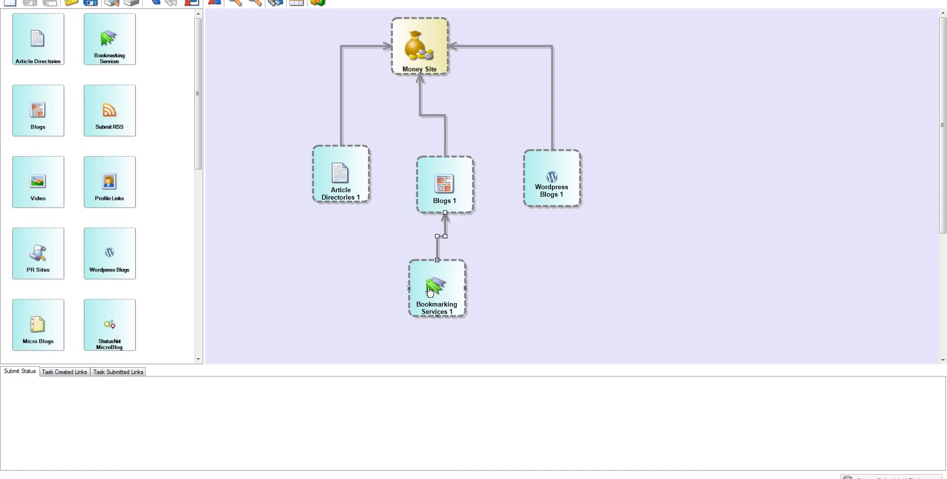
left_click_drag(436, 279, 441, 284)
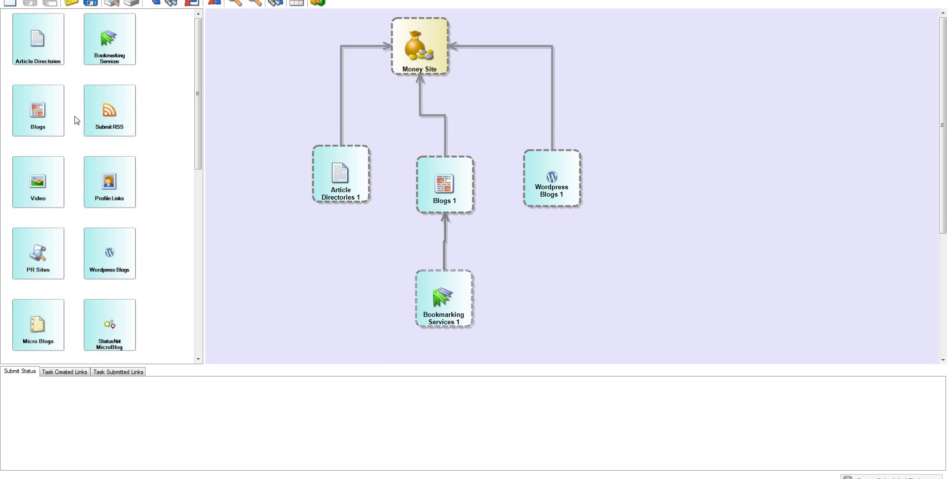
left_click_drag(105, 46, 552, 197)
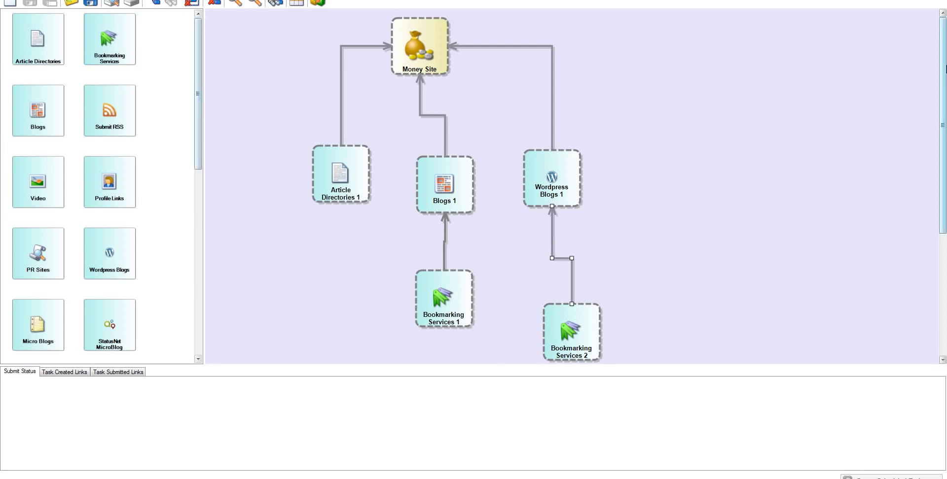
Add StatusNet MicroBlog 1 and PLIGG Bookmarks 1 beneath the two Bookmarking Services nodes
scroll(915, 200, "down", 5)
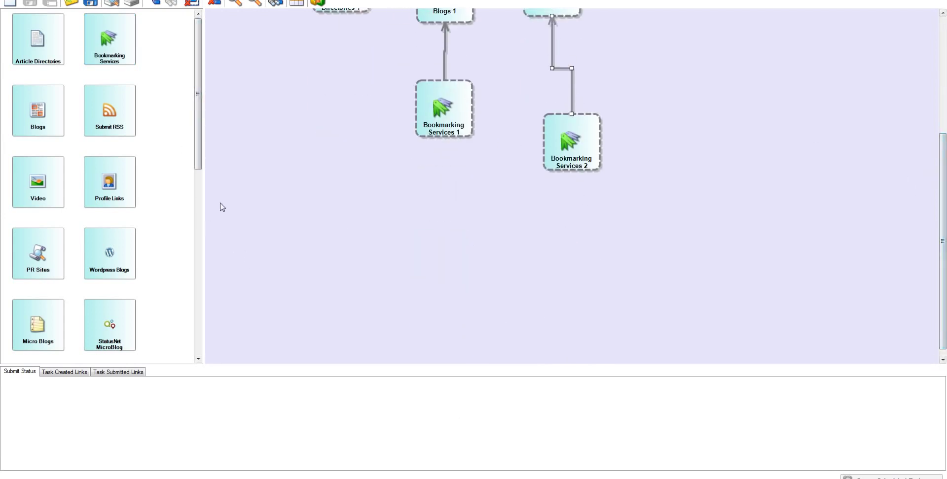
scroll(185, 187, "down", 1)
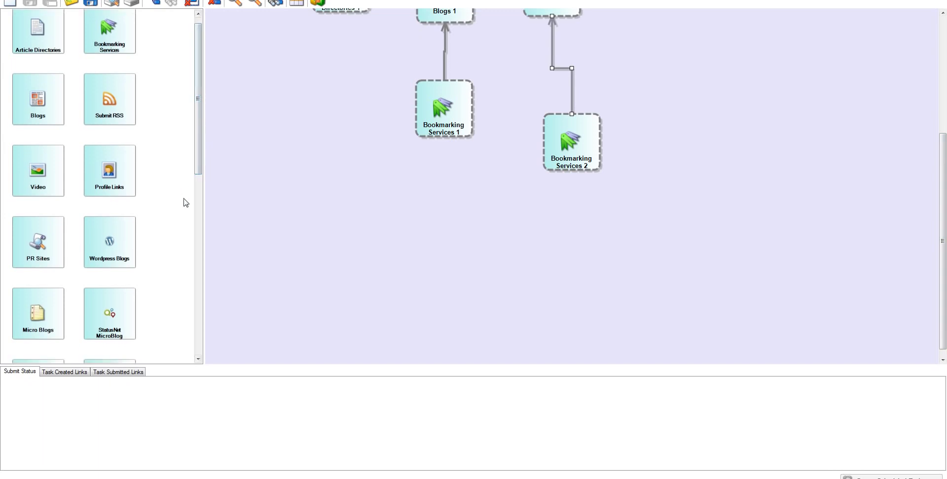
left_click_drag(109, 318, 444, 137)
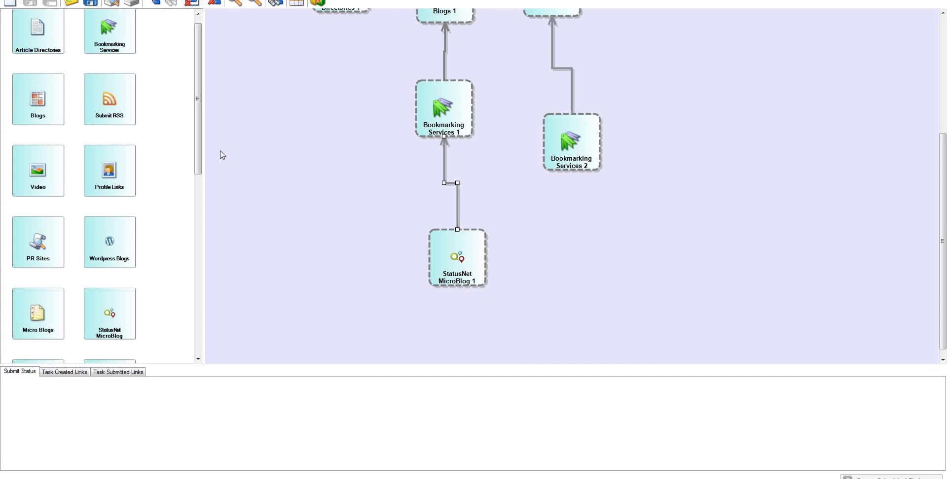
left_click_drag(198, 136, 192, 234)
left_click_drag(59, 227, 573, 170)
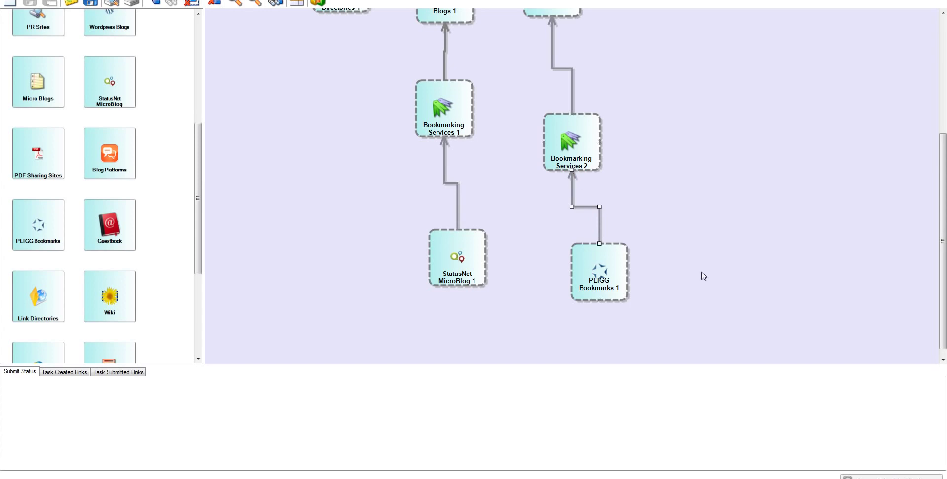
scroll(941, 222, "up", 3)
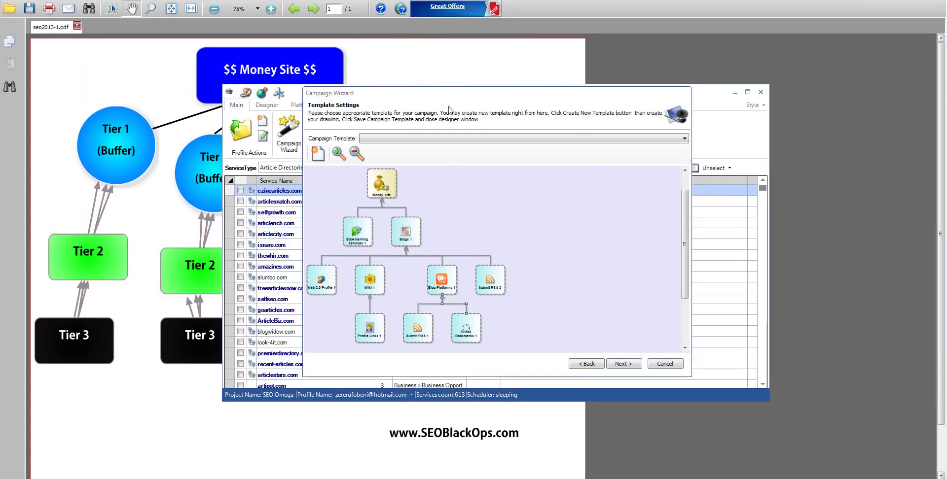
Move the Campaign Wizard window aside and switch to the Word document listing bonuses and total value
left_click_drag(429, 100, 398, 81)
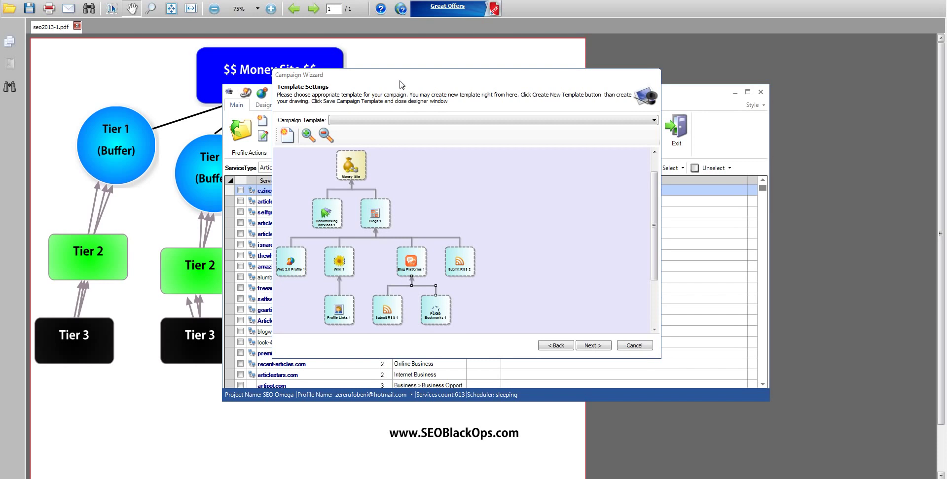
key("alt+Tab")
key("alt+Tab")
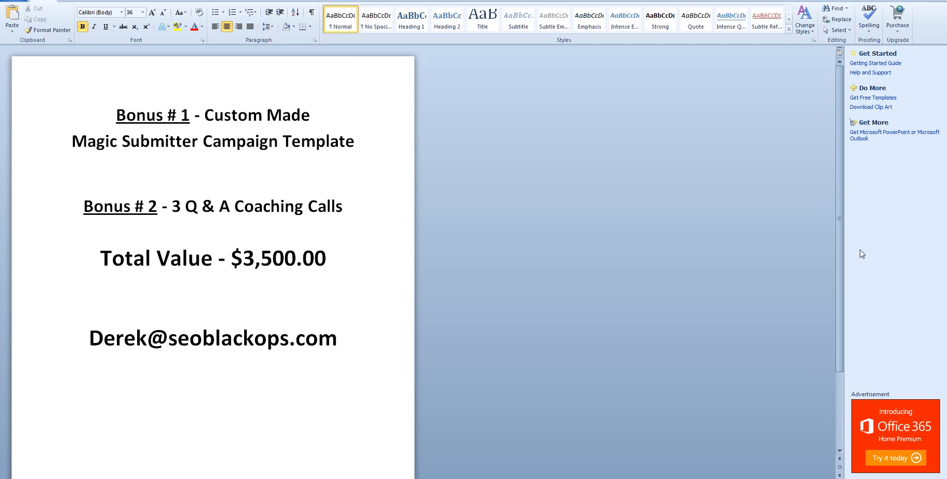